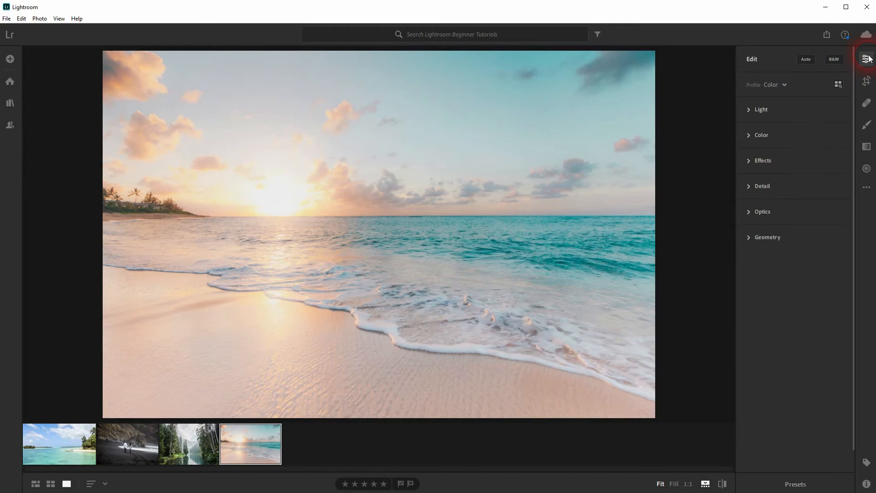
# Open the Color adjustments and look through the white balance presets and the Color Mixer
pyautogui.click(758, 110)
pyautogui.click(761, 265)
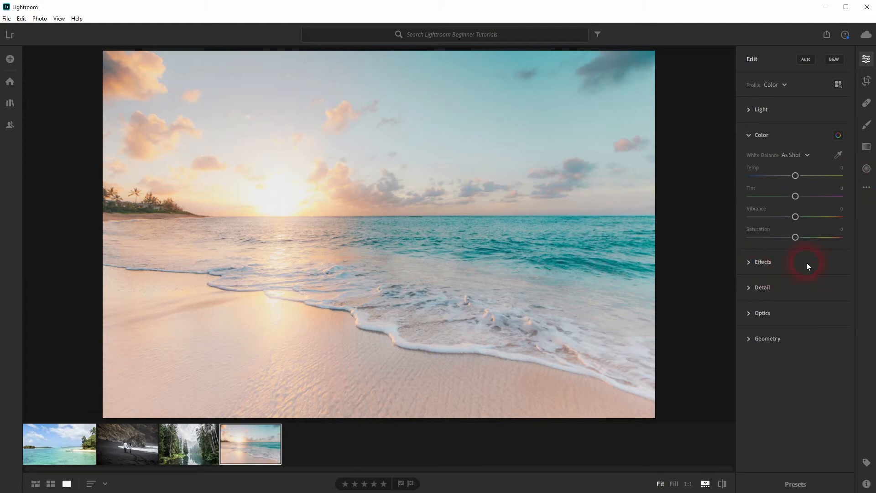
pyautogui.click(809, 156)
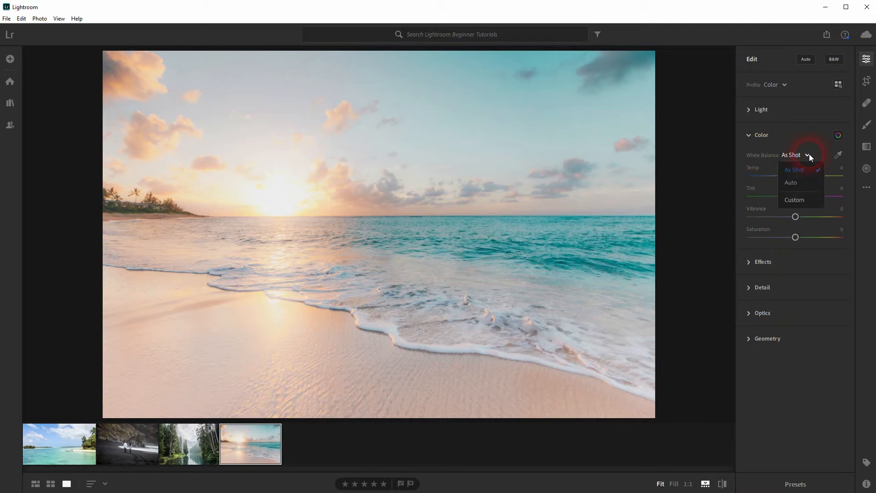
pyautogui.click(815, 195)
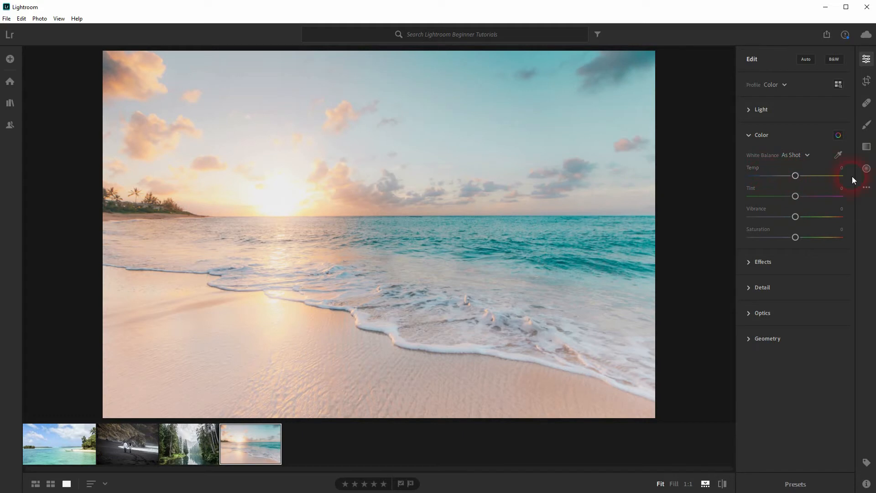
pyautogui.click(838, 135)
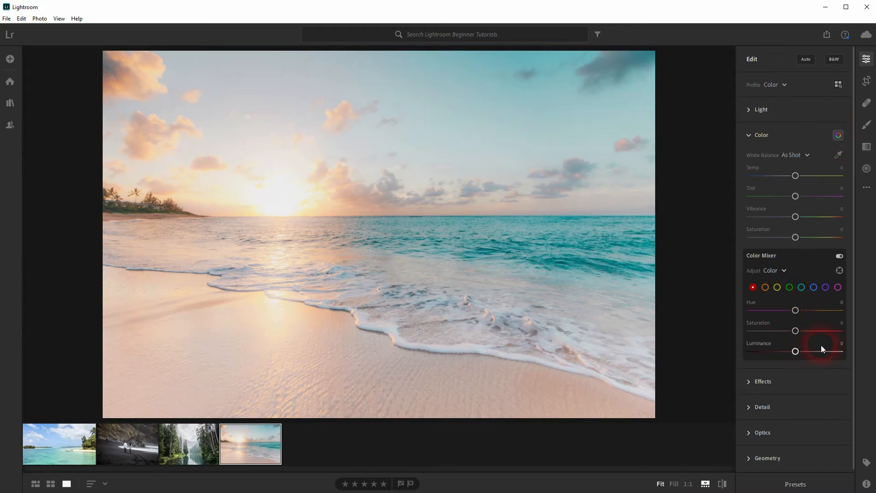
pyautogui.click(839, 136)
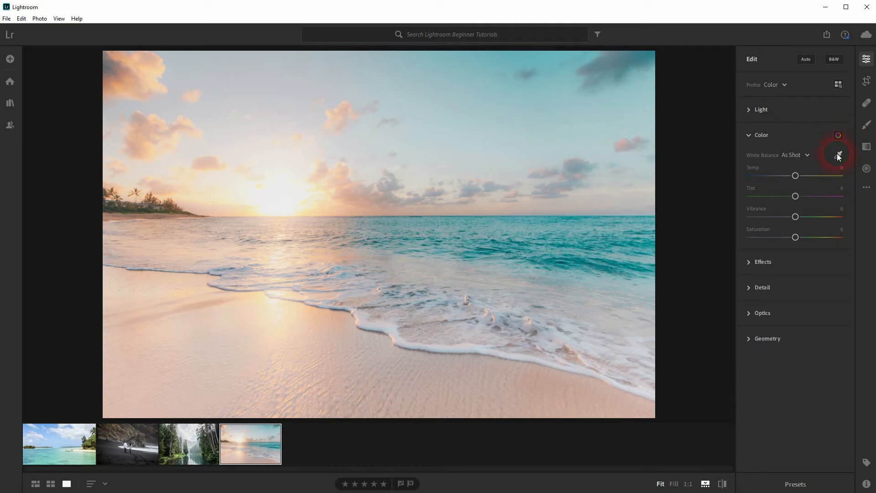
# Try the white balance selector on several cloud, sky, sun and water areas, and restore the As Shot white balance
pyautogui.click(837, 156)
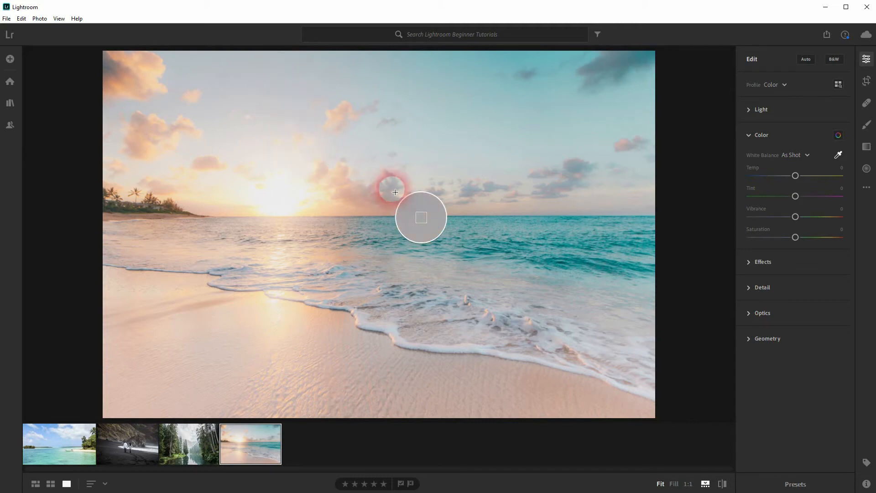
pyautogui.click(258, 71)
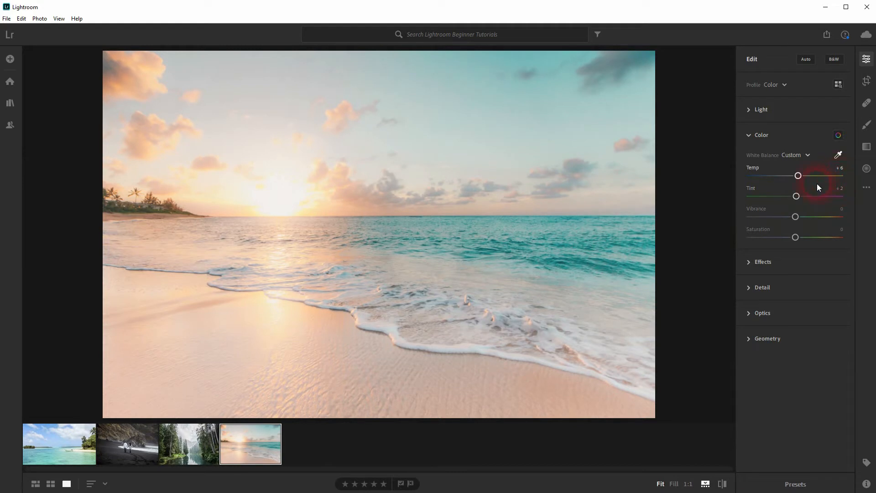
pyautogui.click(394, 69)
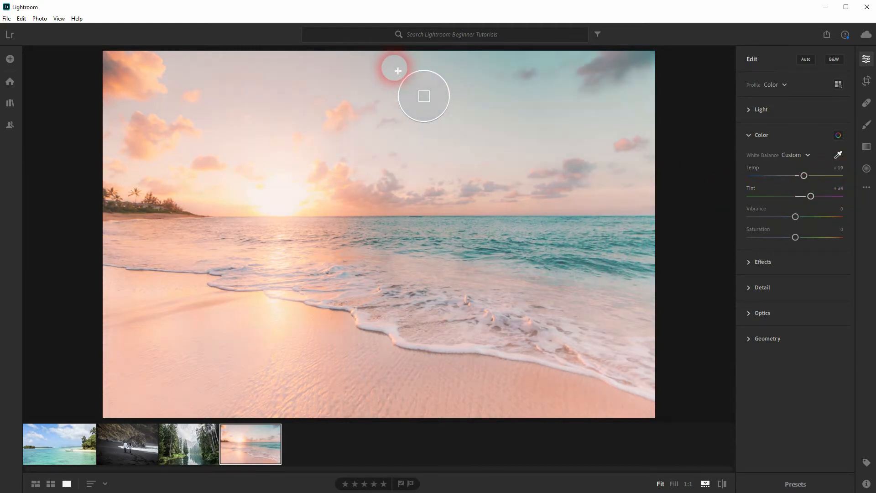
pyautogui.click(278, 201)
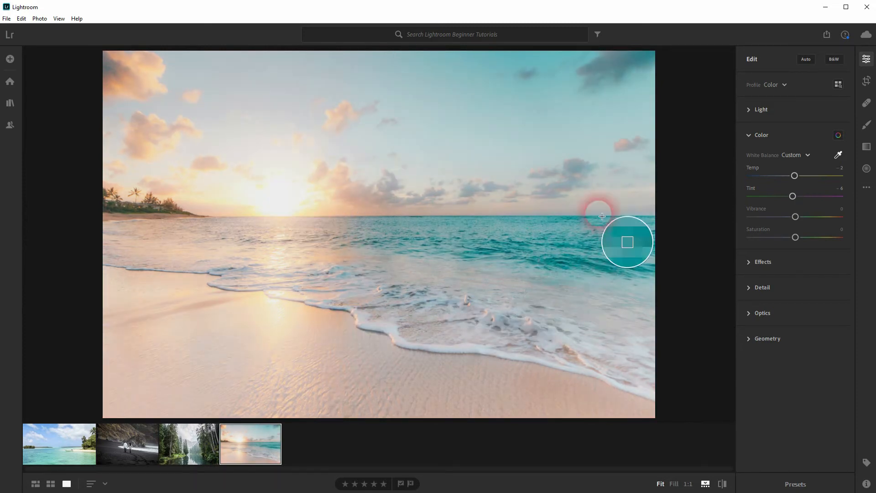
pyautogui.click(589, 231)
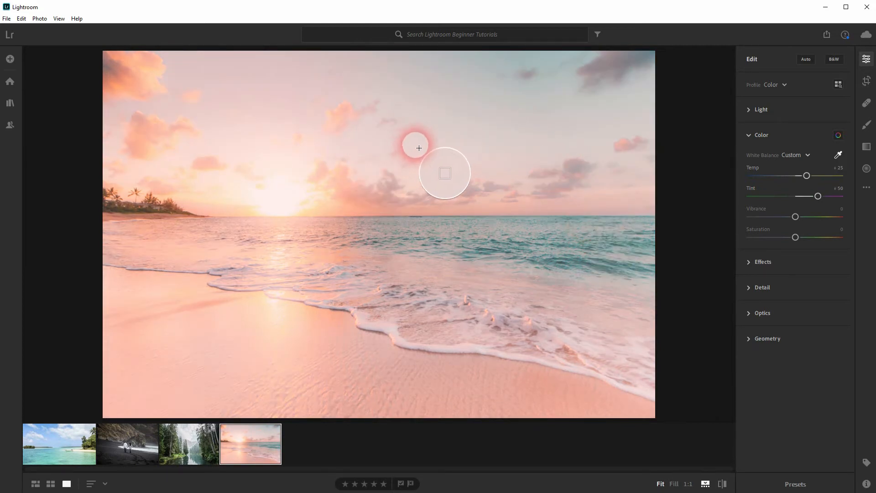
pyautogui.click(158, 77)
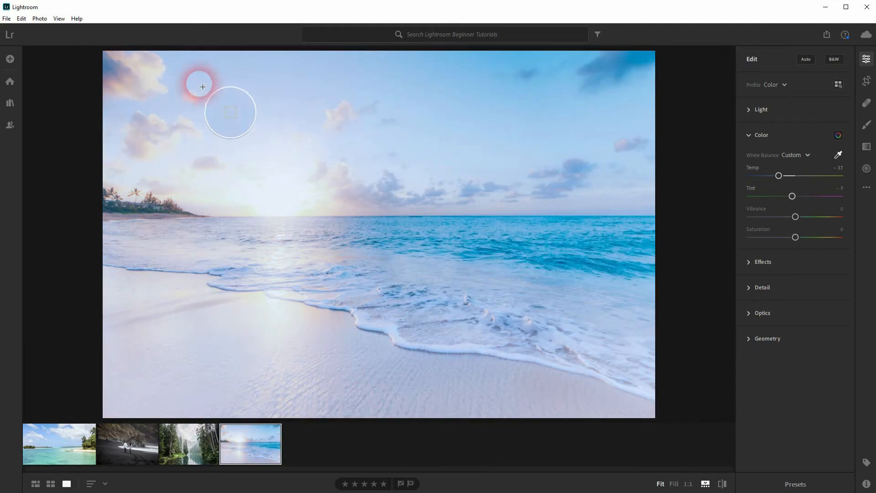
pyautogui.click(155, 83)
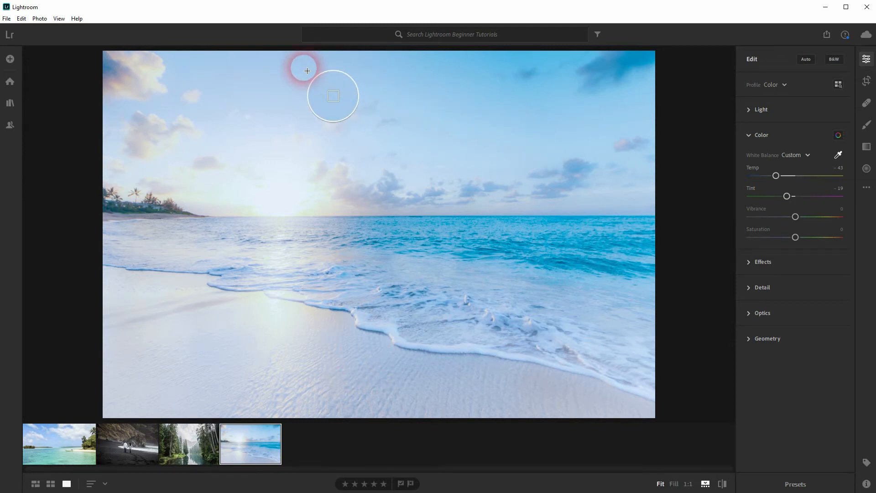
pyautogui.click(809, 156)
pyautogui.click(808, 172)
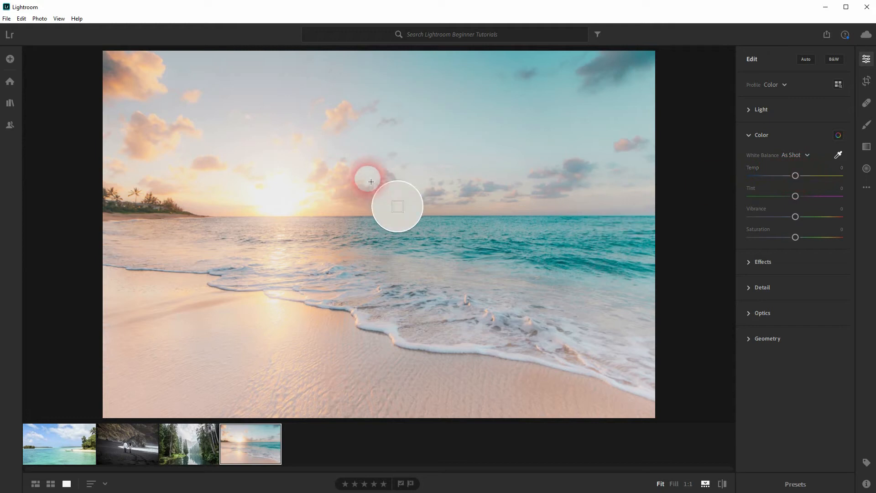
# Try the color temperature at -30, settle on Temp +17, and turn off the white balance selector
pyautogui.moveTo(796, 176); pyautogui.dragTo(782, 175)
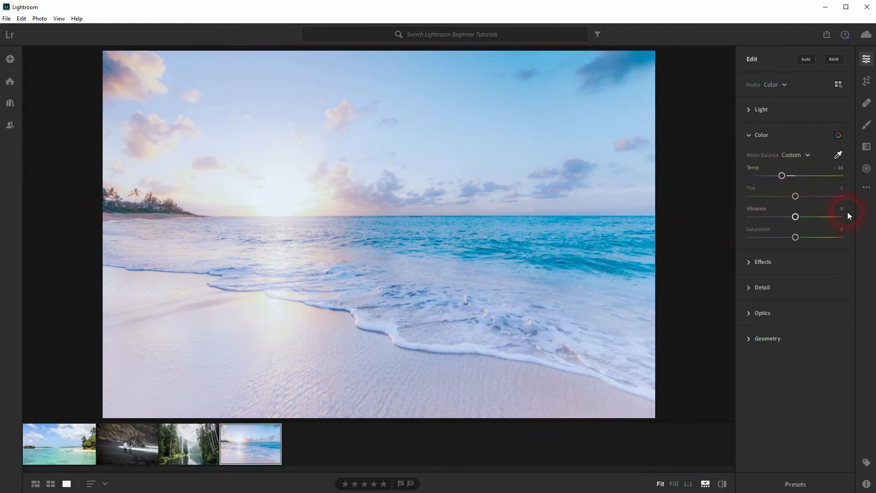
pyautogui.moveTo(782, 176); pyautogui.dragTo(805, 183)
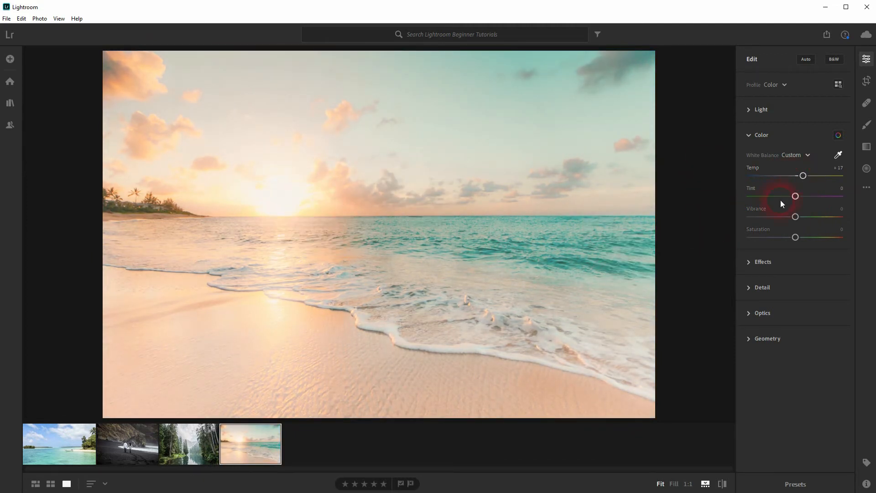
pyautogui.click(838, 155)
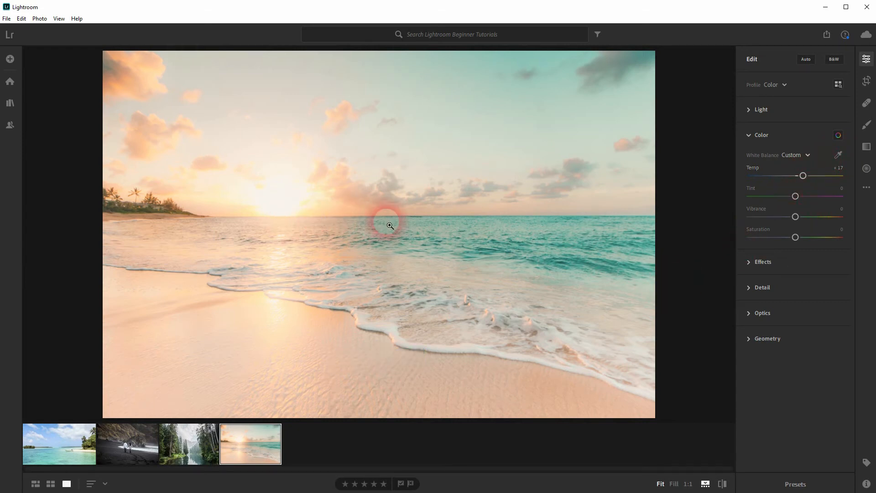
# Set Tint to +15, and try Saturation at -34 before resetting it to its default
pyautogui.moveTo(796, 196)
pyautogui.mouseDown()
pyautogui.moveTo(844, 196)
pyautogui.moveTo(728, 204)
pyautogui.moveTo(803, 201)
pyautogui.mouseUp()
pyautogui.moveTo(799, 236); pyautogui.dragTo(779, 237)
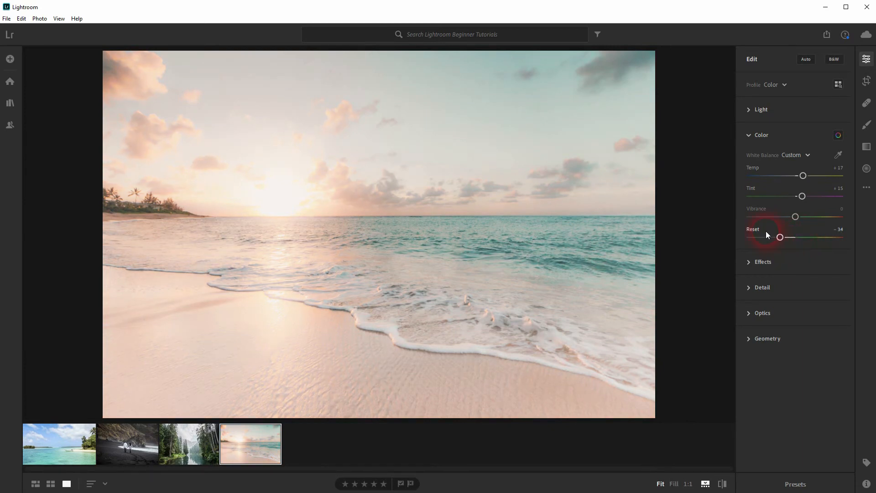
pyautogui.doubleClick(754, 230)
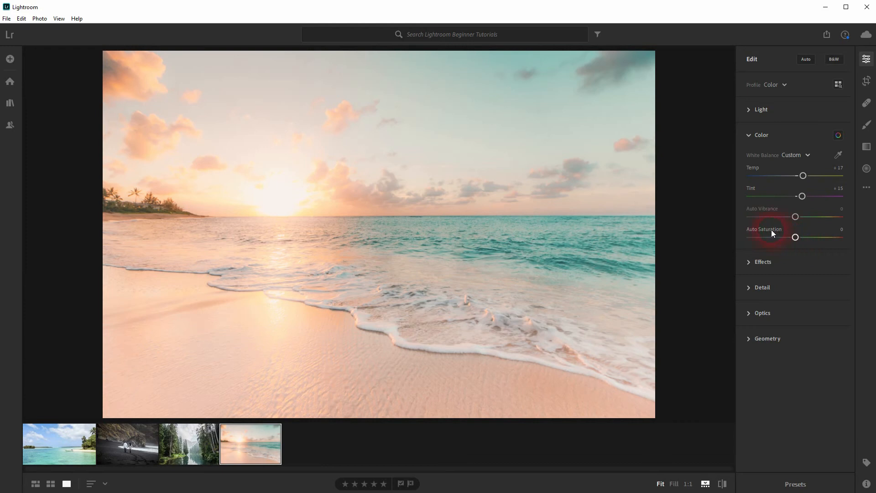
# Reset Vibrance and raise it to +14
pyautogui.keyDown('shift'); pyautogui.doubleClick(771, 208); pyautogui.keyUp('shift')
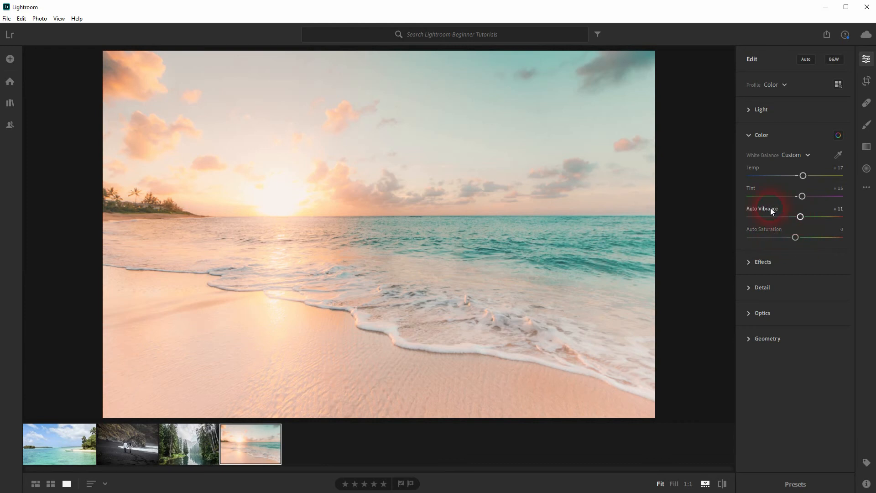
pyautogui.click(833, 214)
pyautogui.moveTo(799, 217)
pyautogui.mouseDown()
pyautogui.moveTo(734, 223)
pyautogui.moveTo(856, 218)
pyautogui.moveTo(801, 217)
pyautogui.mouseUp()
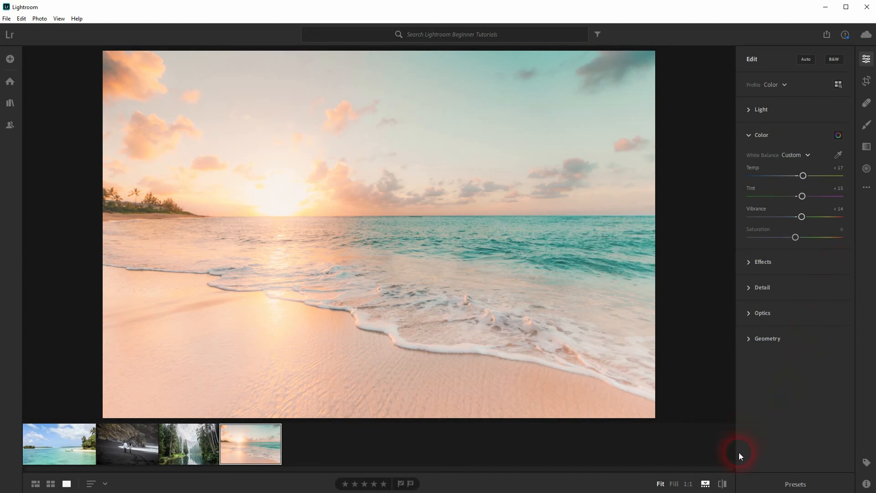
# Compare the edited beach photo with its original version twice
pyautogui.click(722, 484)
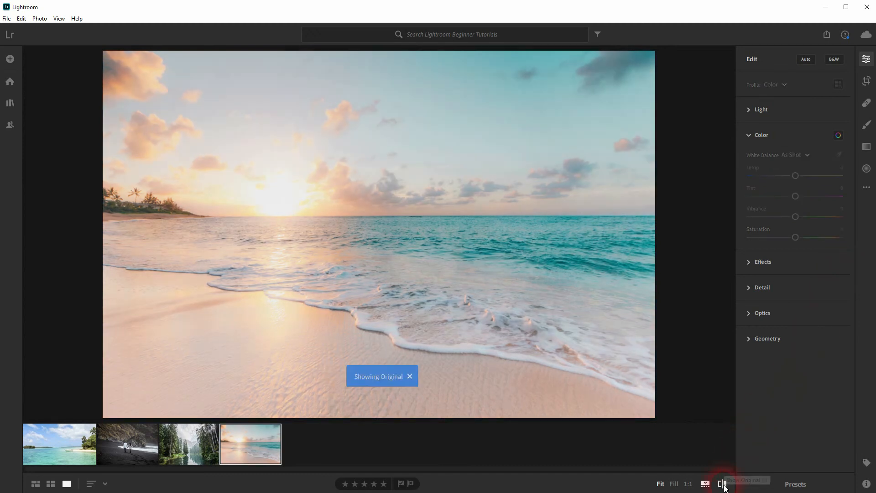
pyautogui.click(722, 484)
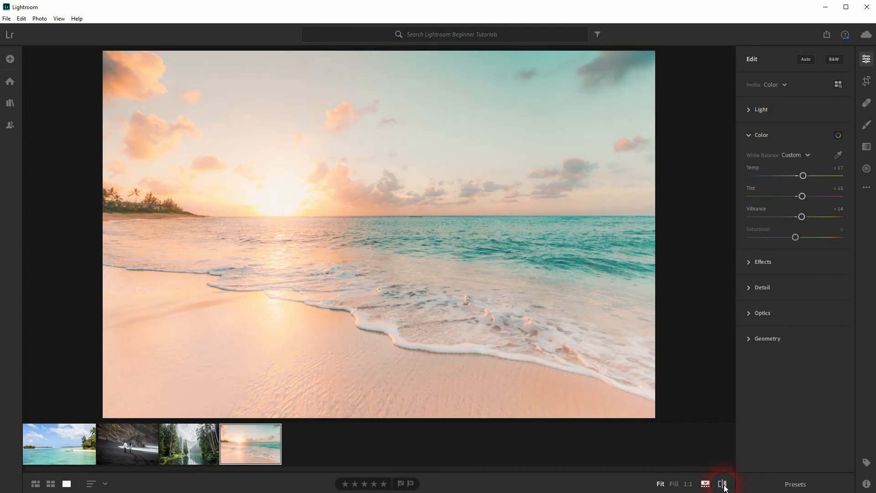
pyautogui.click(722, 484)
pyautogui.click(722, 484)
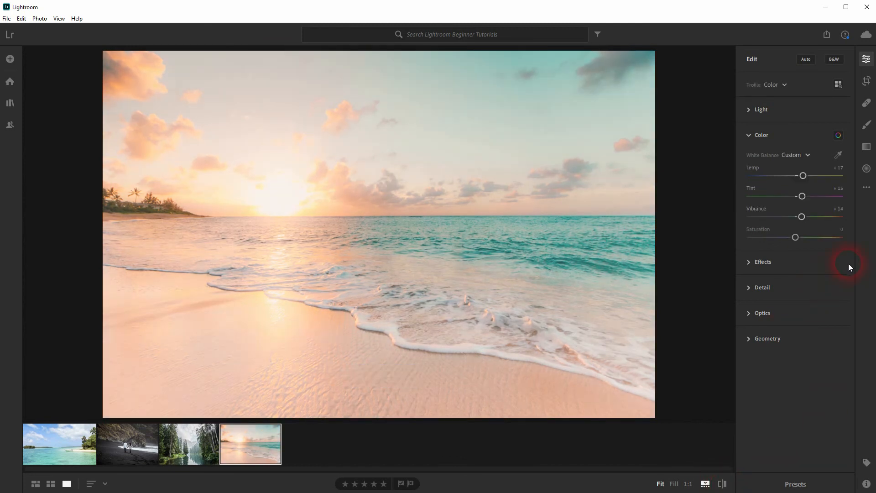
# Try the Auto settings on the photo and review the values in the edit sections from Light to Geometry
pyautogui.click(805, 59)
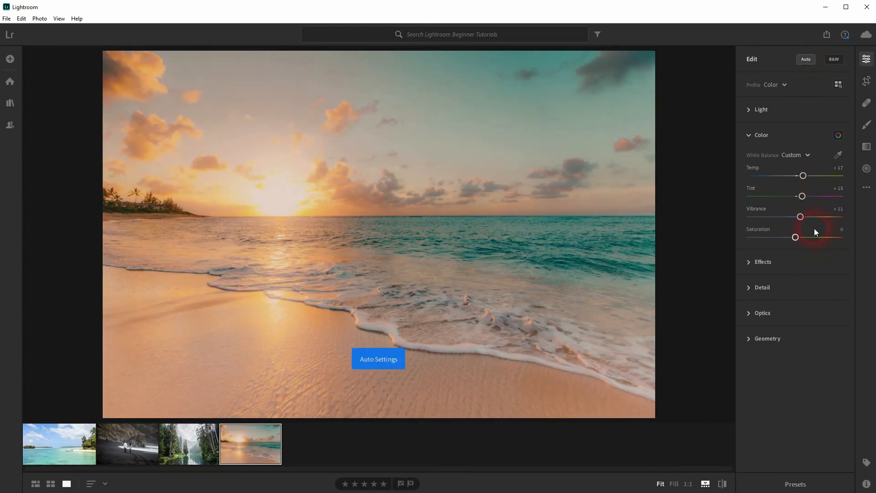
pyautogui.click(754, 112)
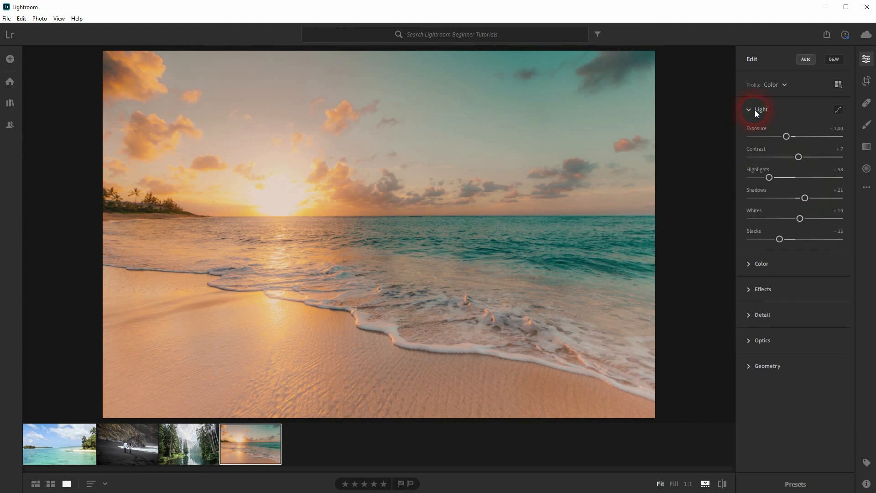
pyautogui.click(770, 292)
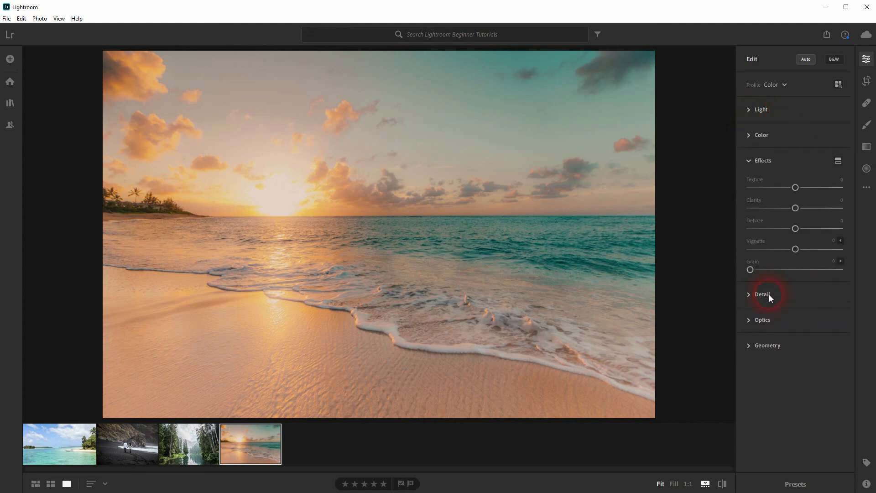
pyautogui.click(769, 296)
pyautogui.click(772, 286)
pyautogui.click(774, 270)
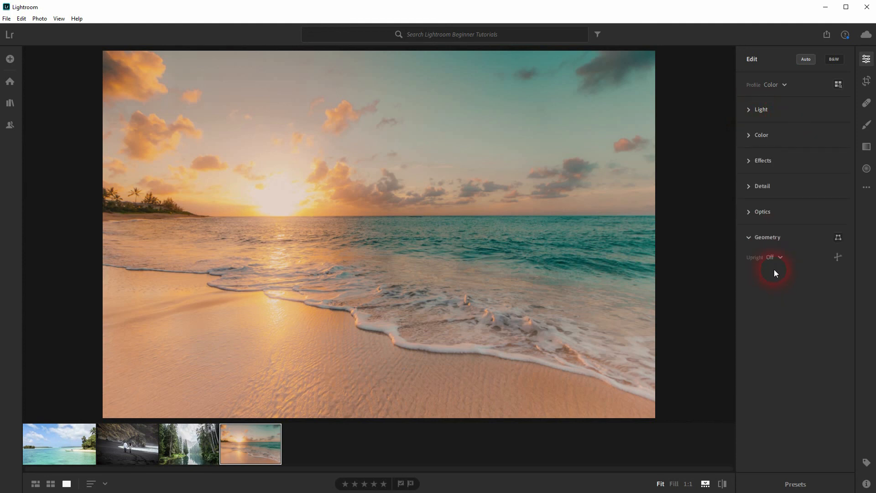
pyautogui.click(780, 135)
pyautogui.click(792, 111)
# Undo the Auto settings and reopen the Color adjustments
pyautogui.click(808, 60)
pyautogui.click(809, 59)
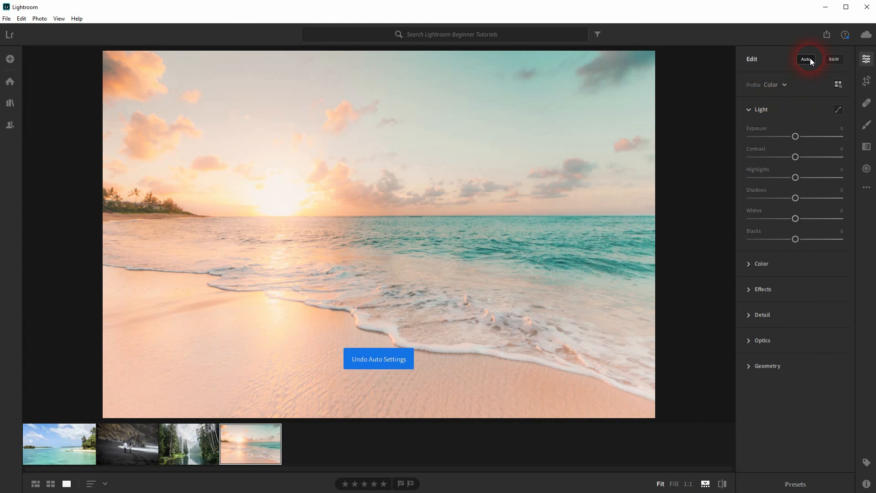
pyautogui.click(782, 267)
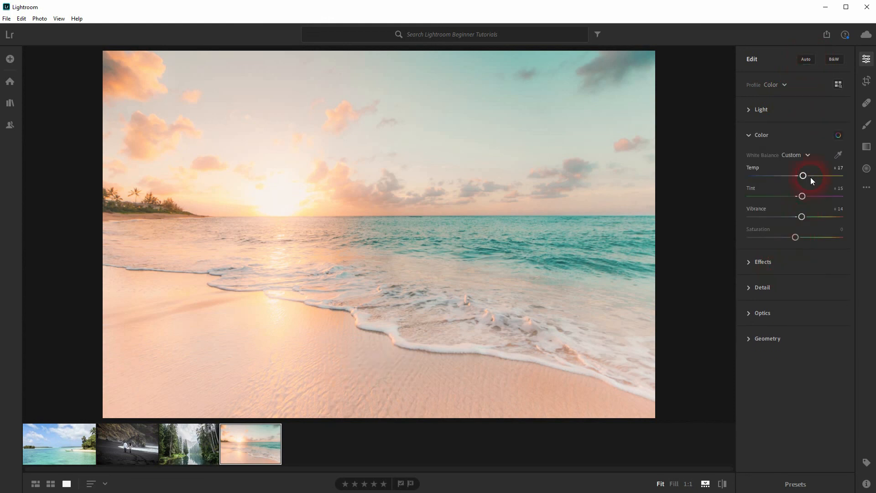